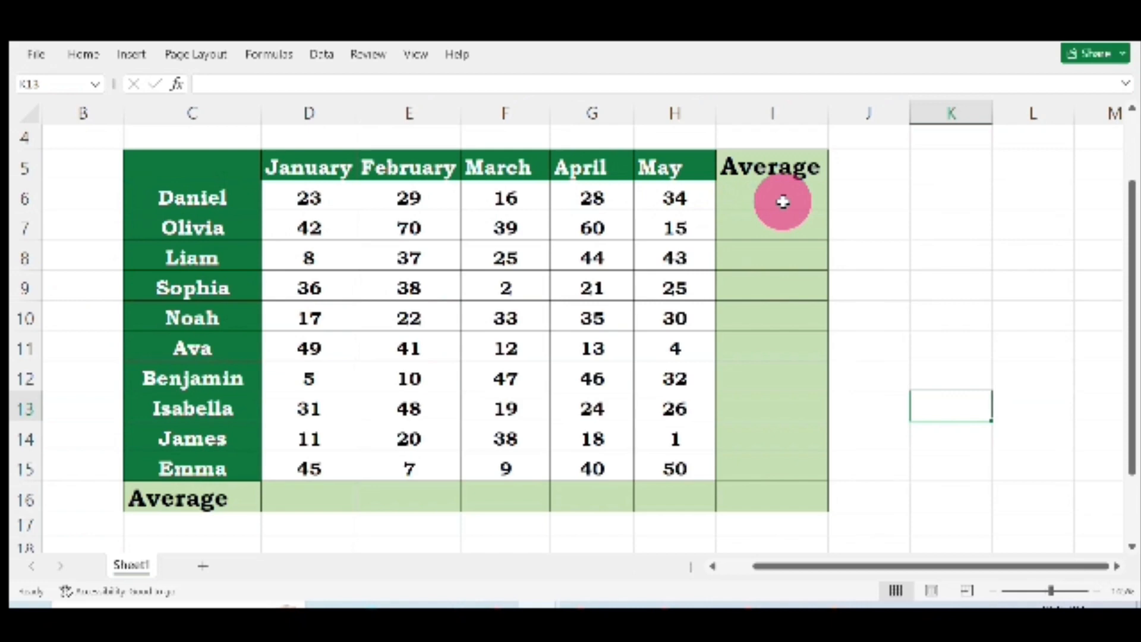
# Step: Enter an AVERAGE formula in I6 that averages the first student's January–May scores D6:H6
pyautogui.click(783, 202)
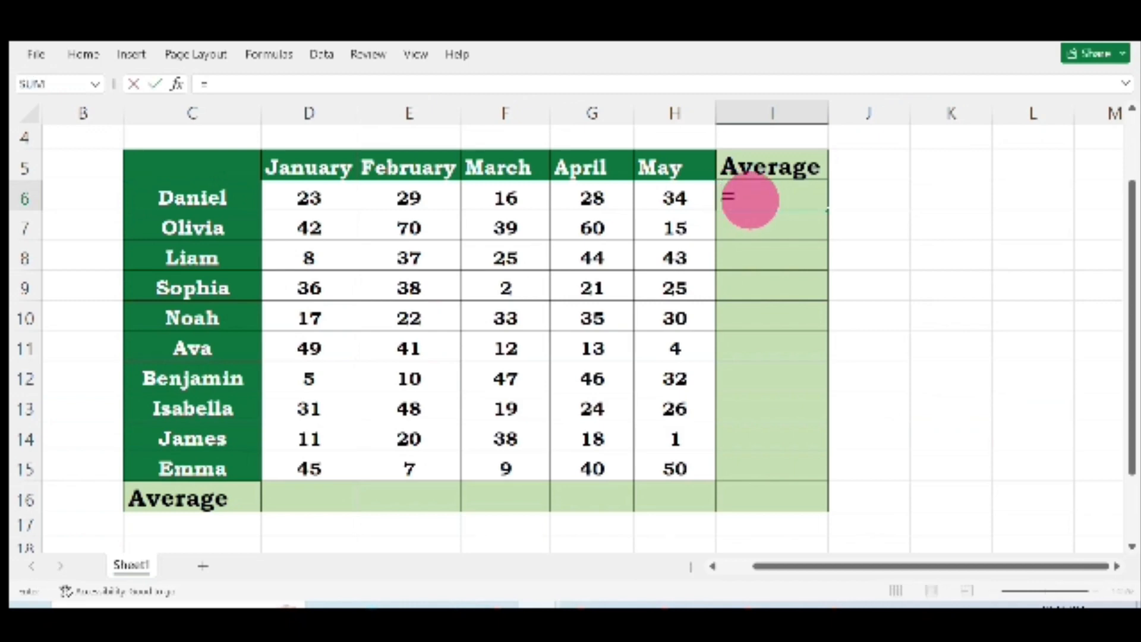
pyautogui.write('avera')
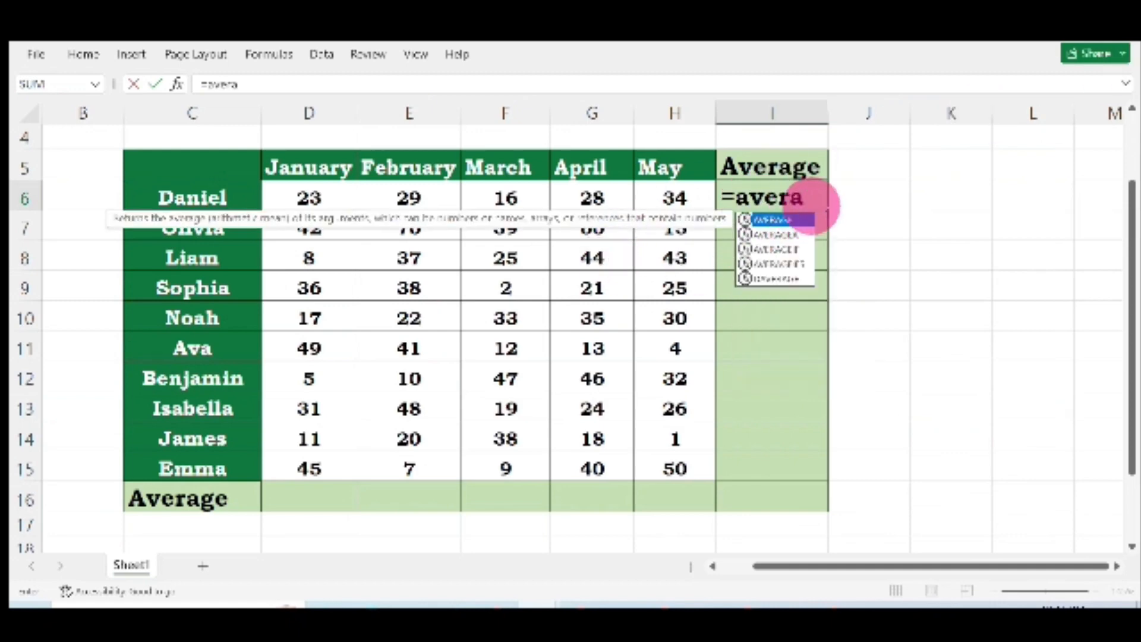
pyautogui.doubleClick(805, 221)
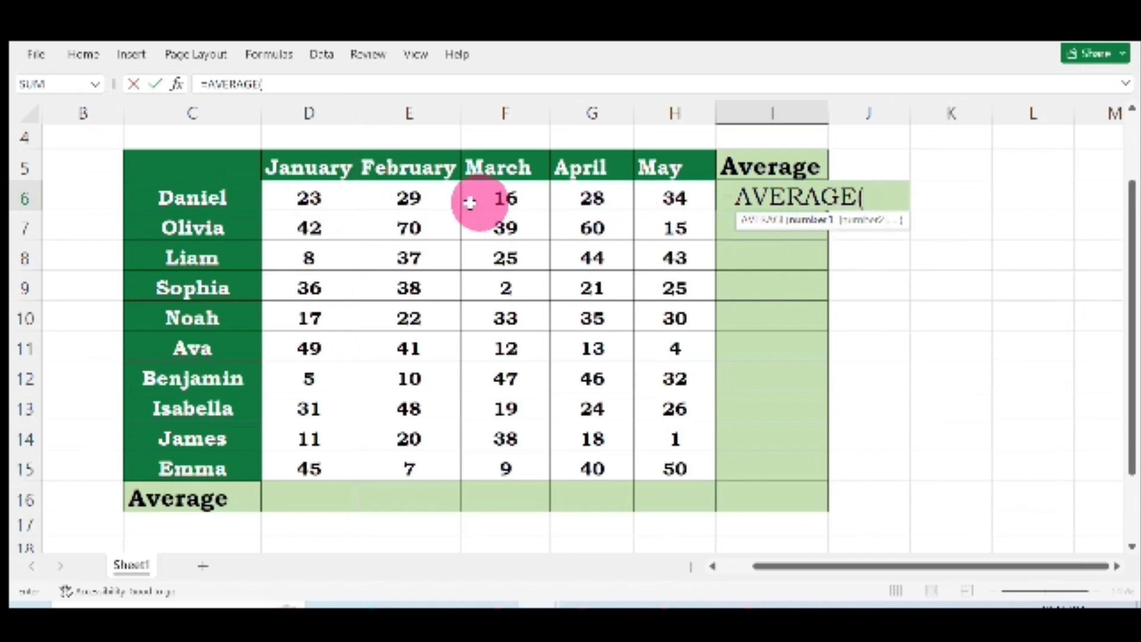
pyautogui.moveTo(293, 198); pyautogui.dragTo(391, 199)
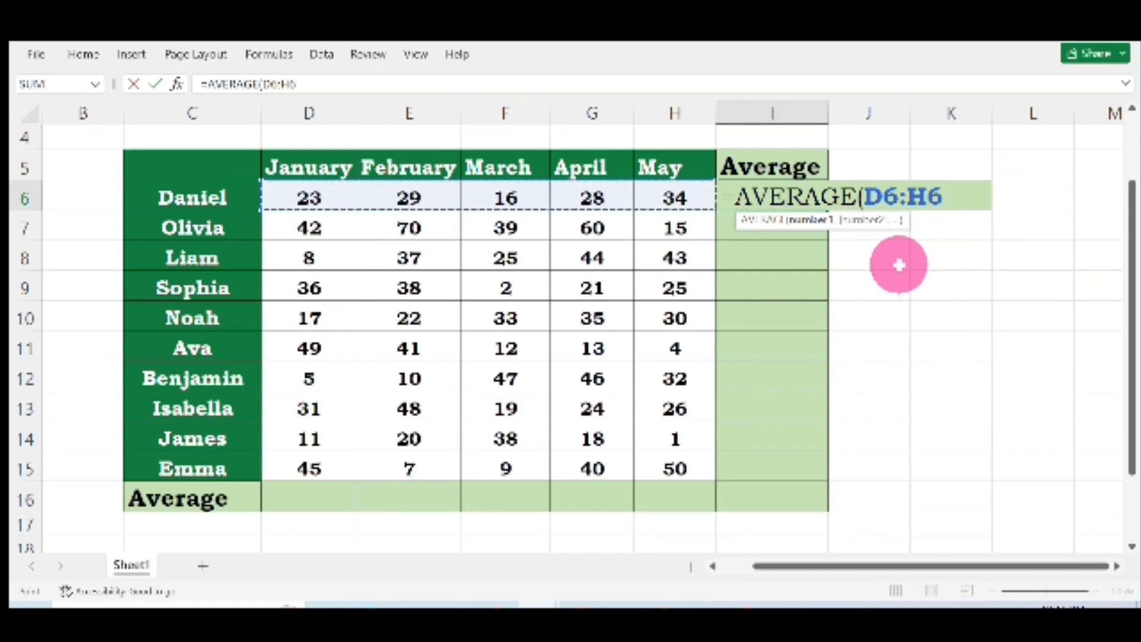
pyautogui.press('Return')
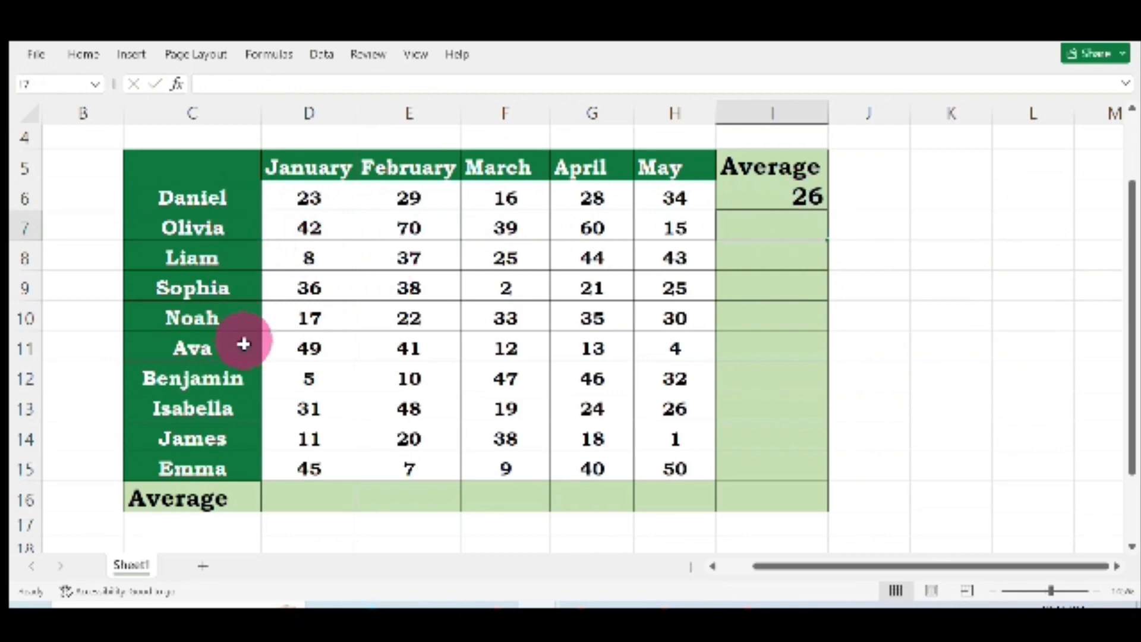
# Step: Fill the I6 average formula down the Average column through row 16
pyautogui.click(811, 194)
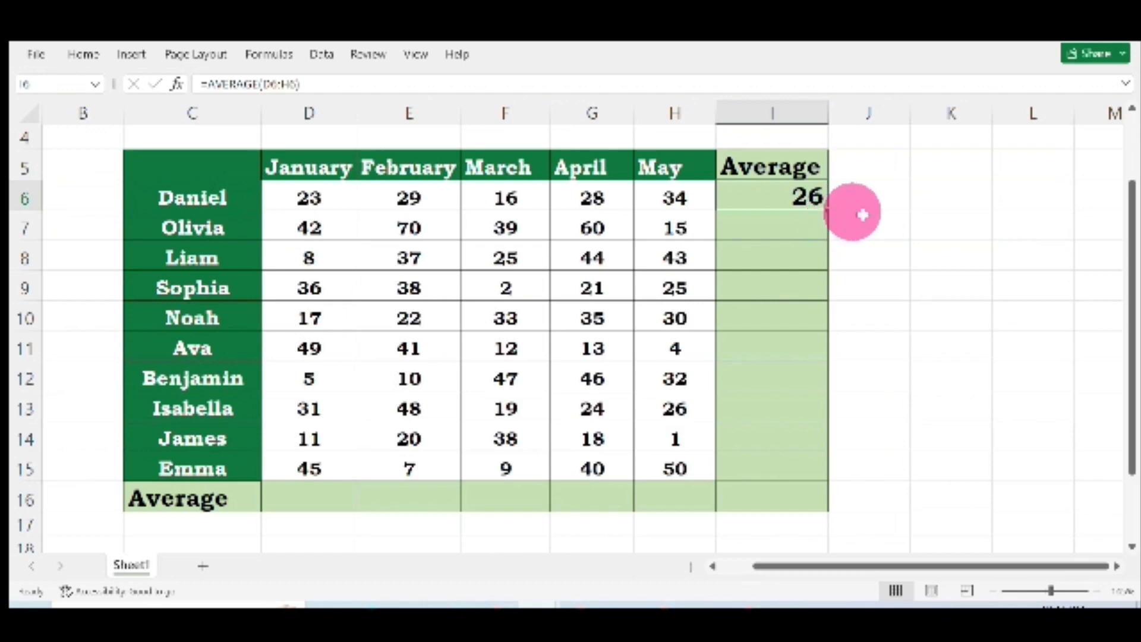
pyautogui.doubleClick(827, 208)
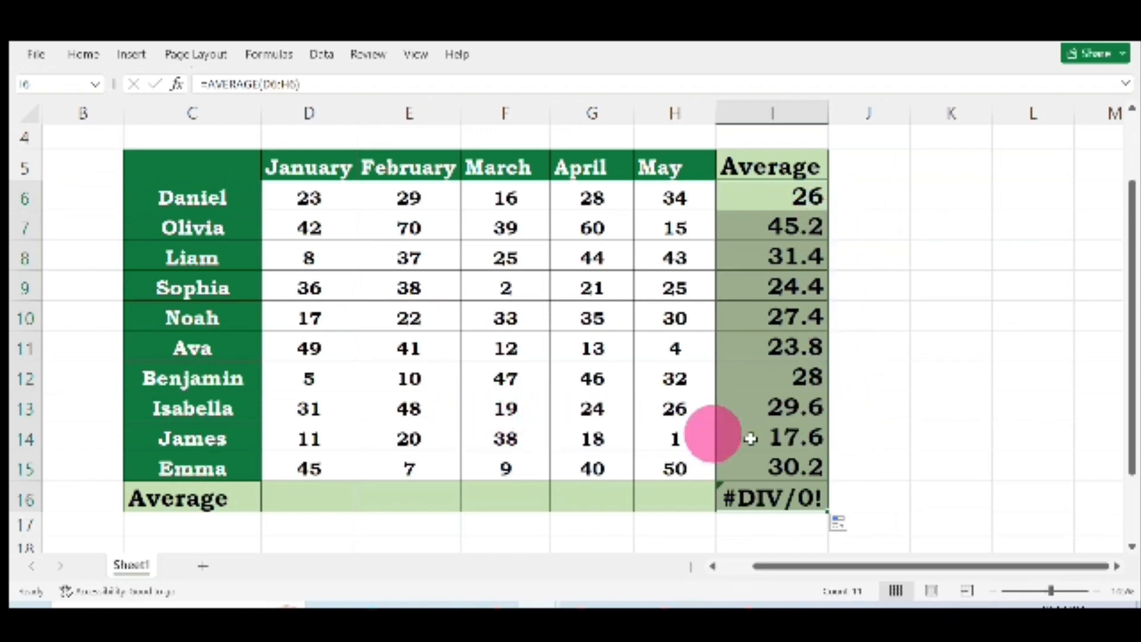
pyautogui.click(803, 498)
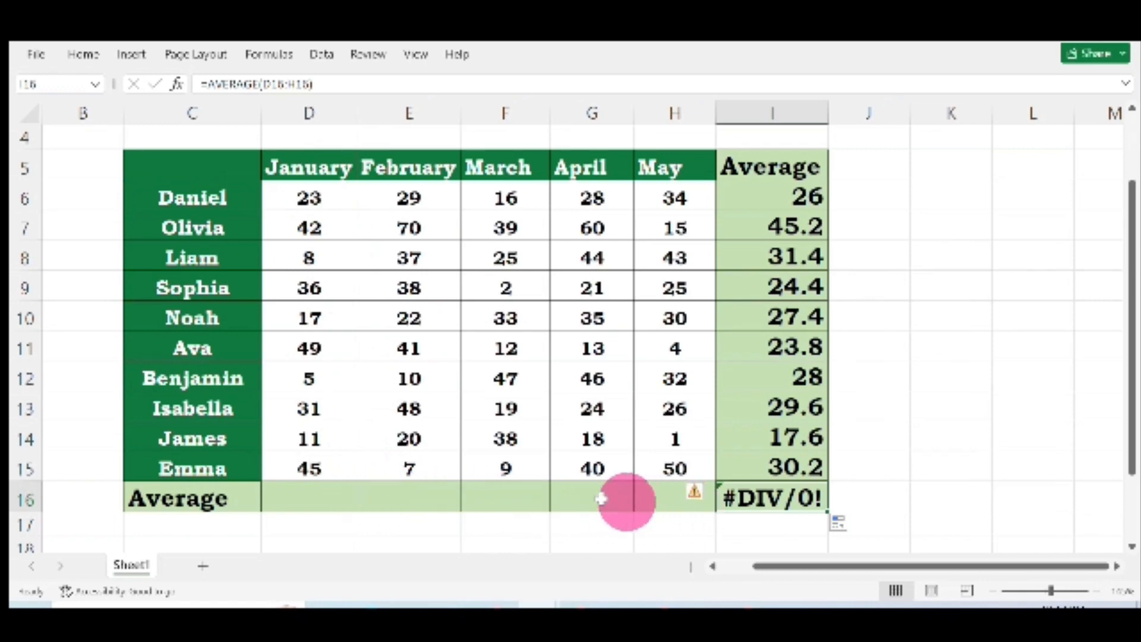
# Step: Enter an AVERAGE formula in D16 averaging the January scores D6:D15
pyautogui.click(311, 500)
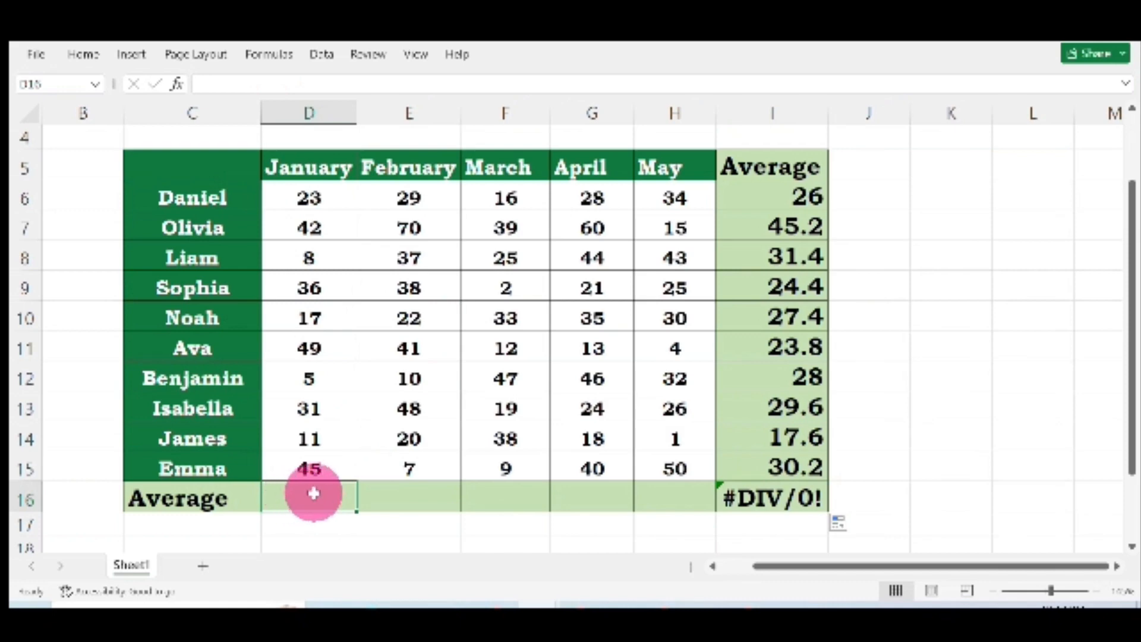
pyautogui.write('=')
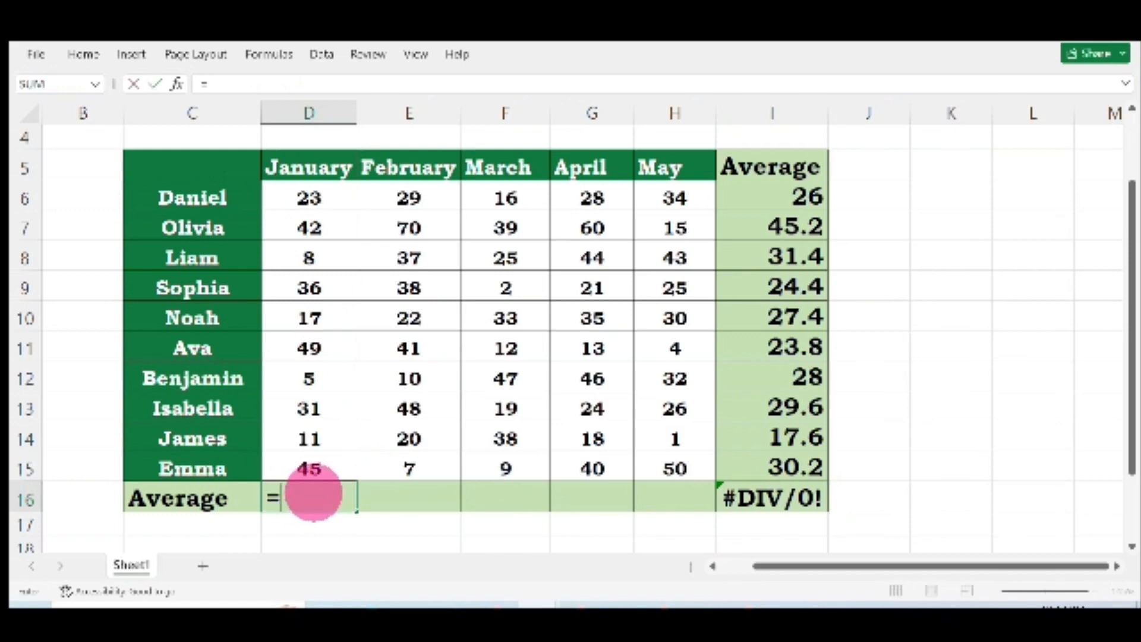
pyautogui.write('aver')
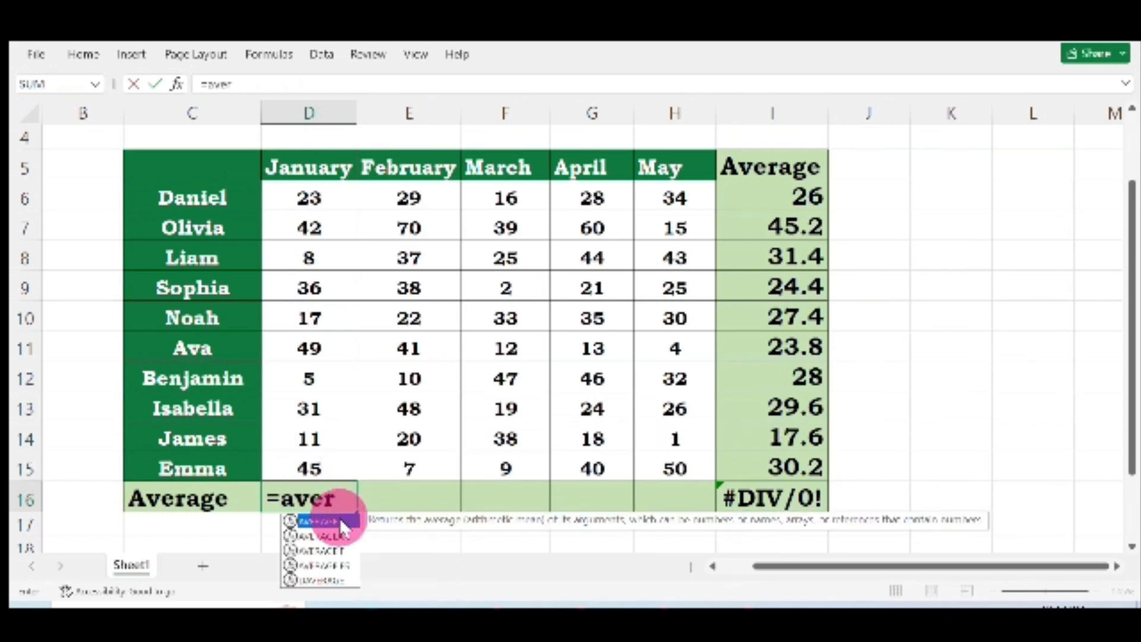
pyautogui.doubleClick(340, 520)
pyautogui.moveTo(296, 191); pyautogui.dragTo(306, 461)
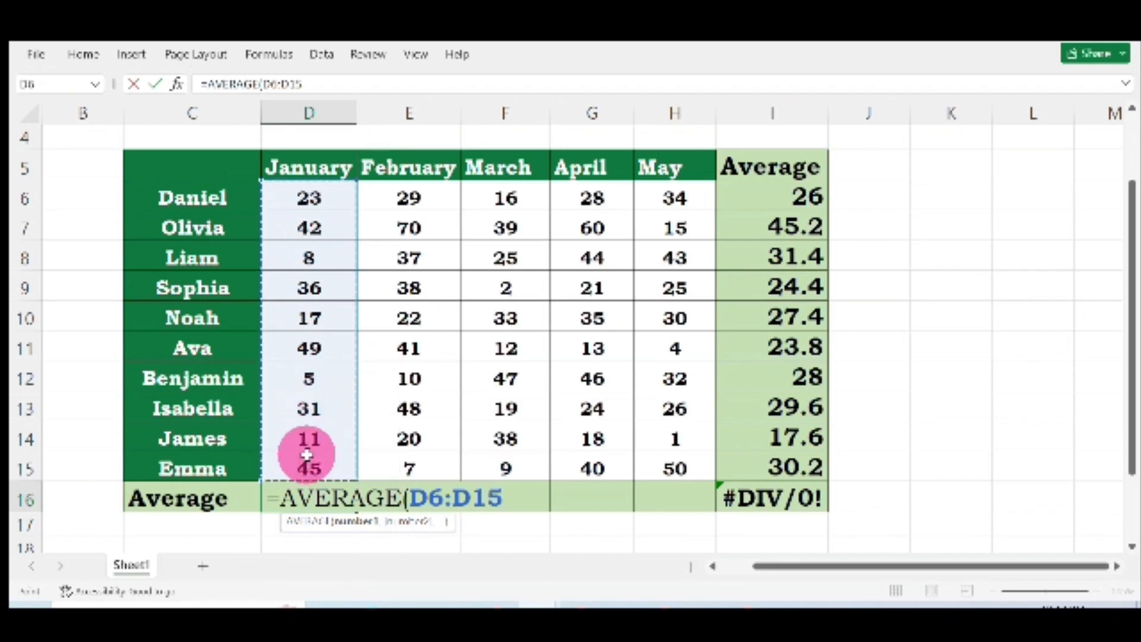
pyautogui.press('Return')
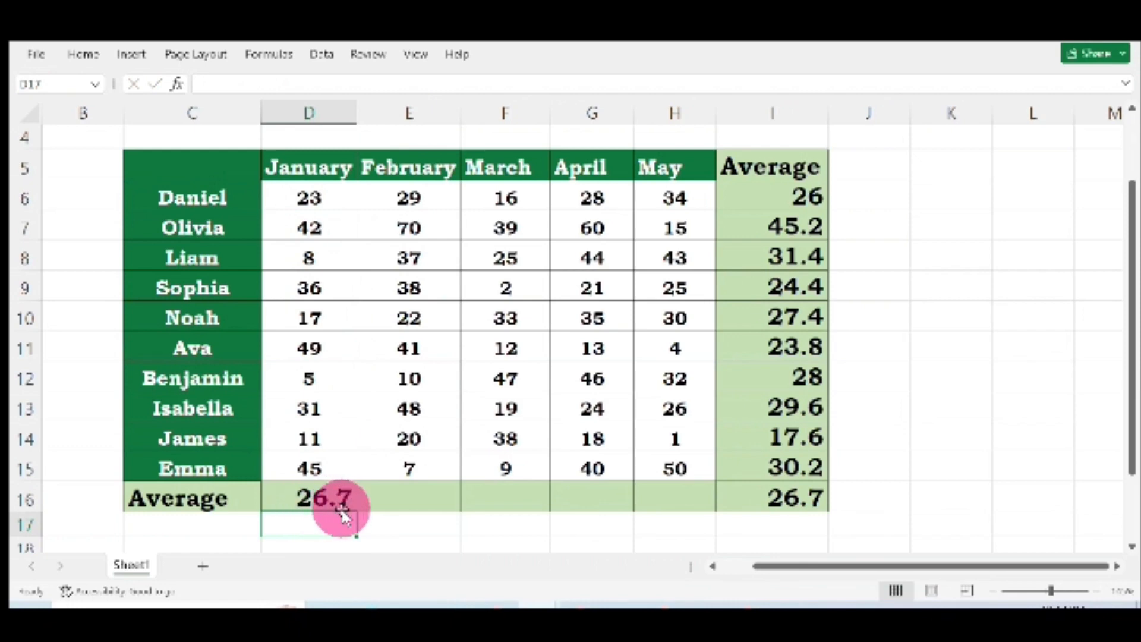
# Step: Copy the D16 average formula across row 16 through the May column H16
pyautogui.click(397, 518)
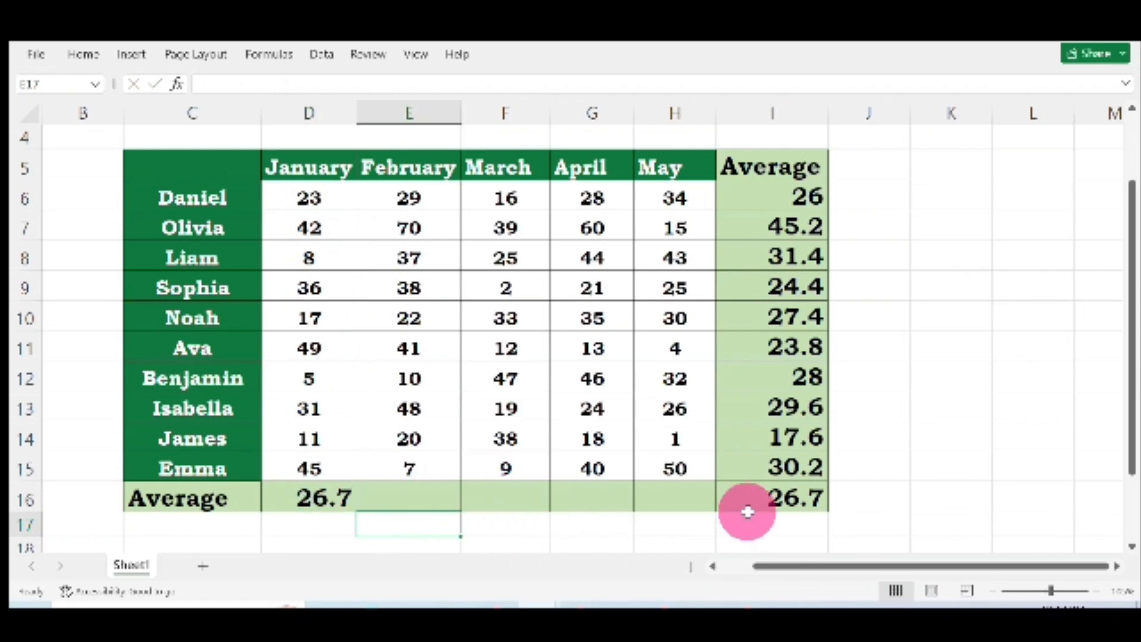
pyautogui.click(326, 500)
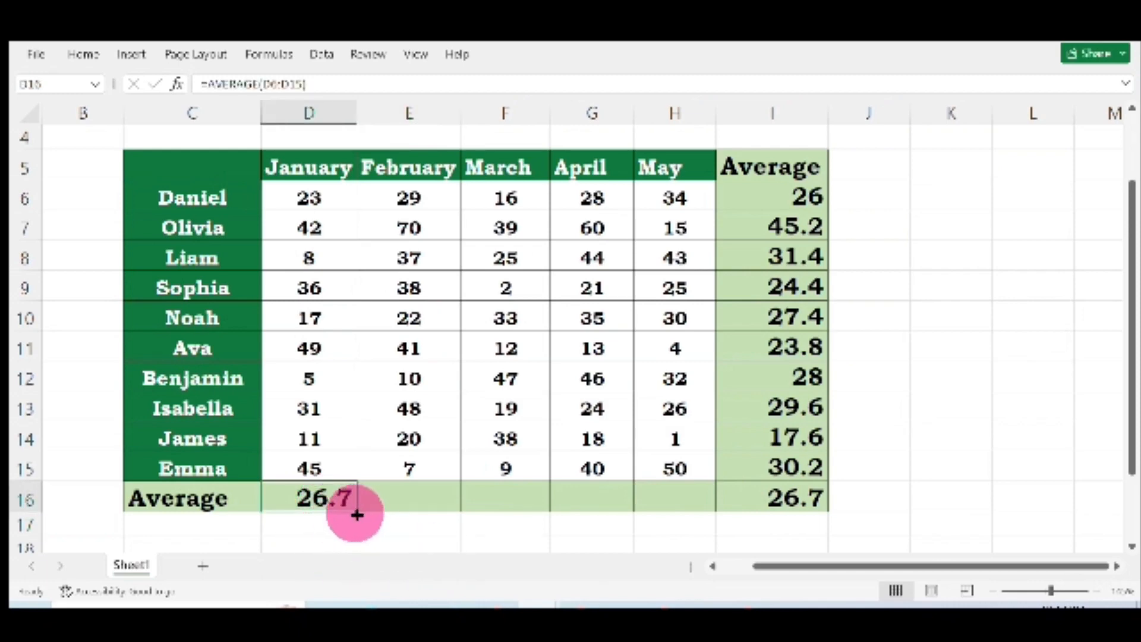
pyautogui.moveTo(354, 512); pyautogui.dragTo(542, 494)
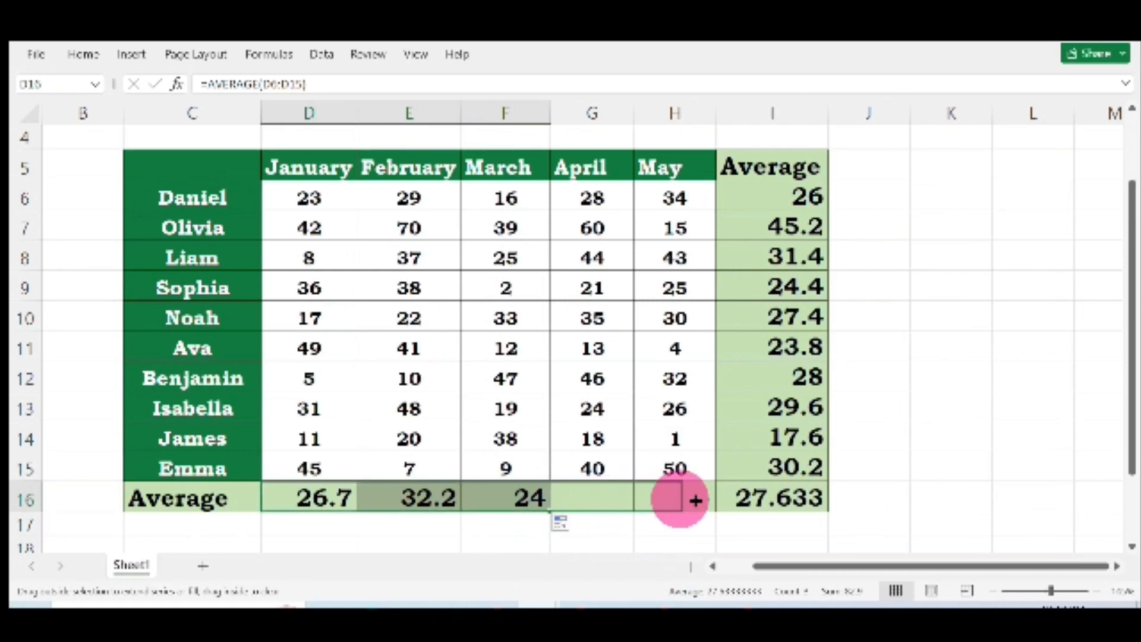
pyautogui.moveTo(707, 501); pyautogui.dragTo(707, 500)
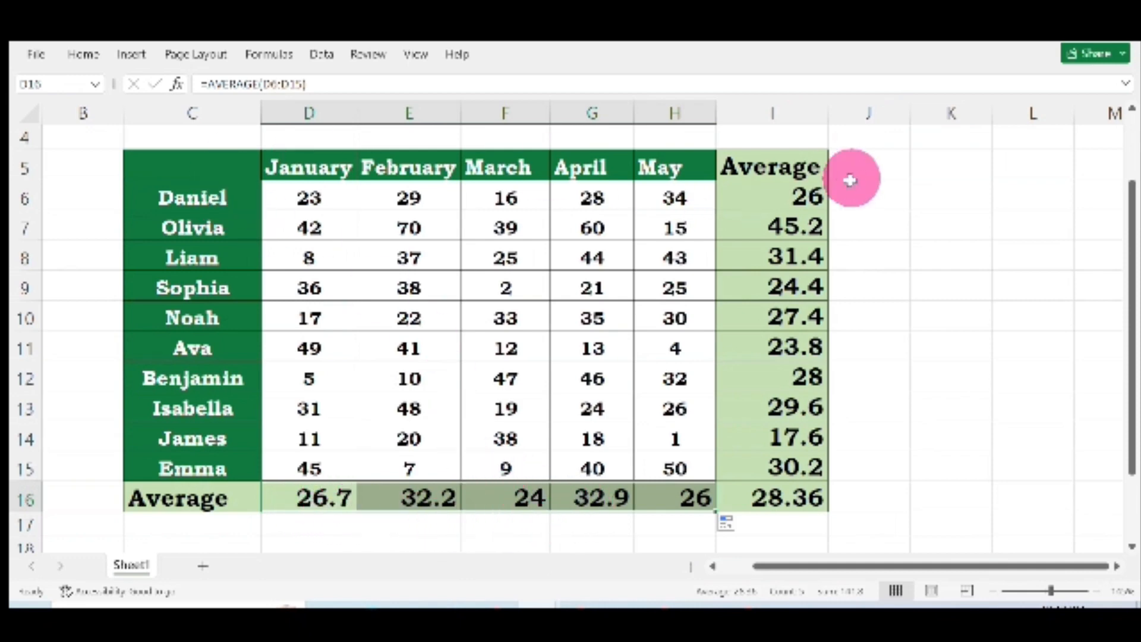
# Step: Highlight the average cell I9 with a yellow fill
pyautogui.click(941, 245)
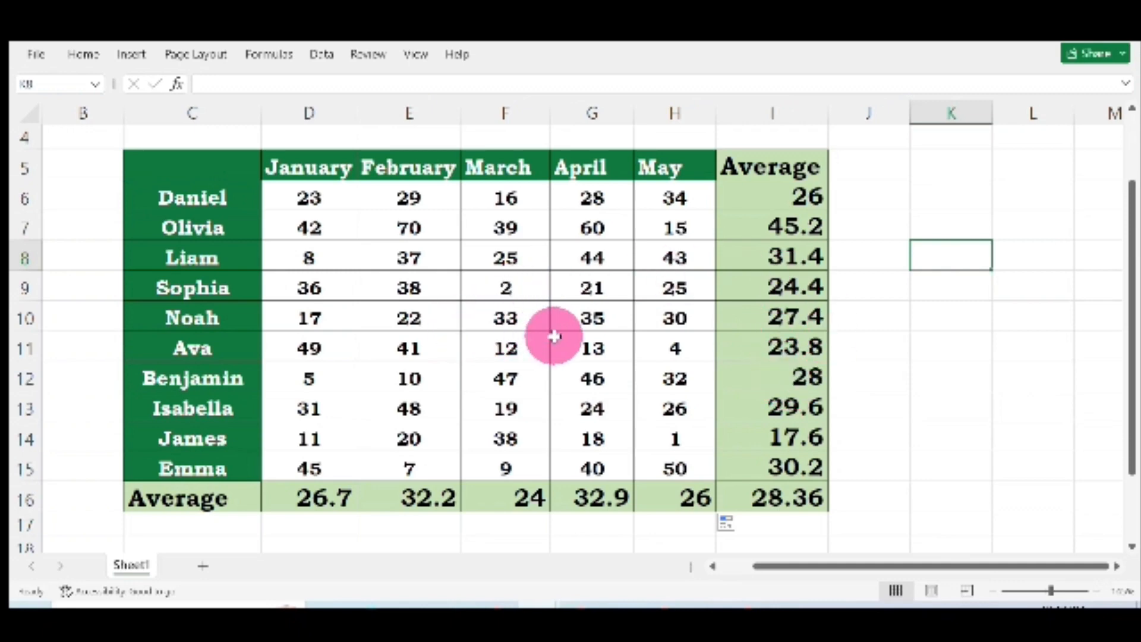
pyautogui.click(805, 293)
pyautogui.click(95, 58)
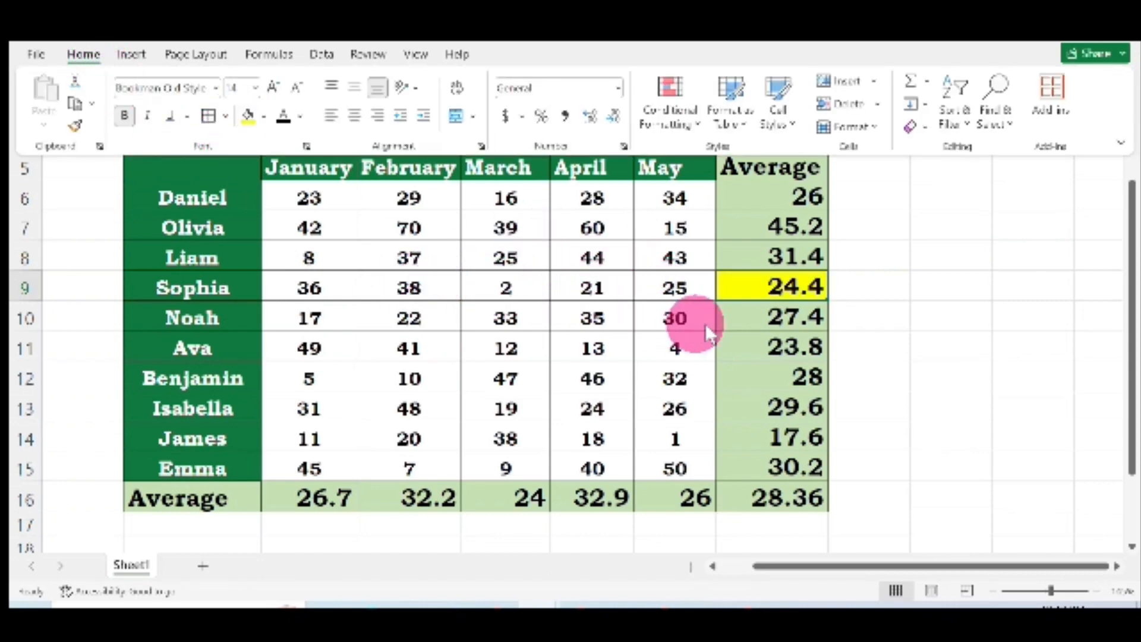
pyautogui.click(897, 299)
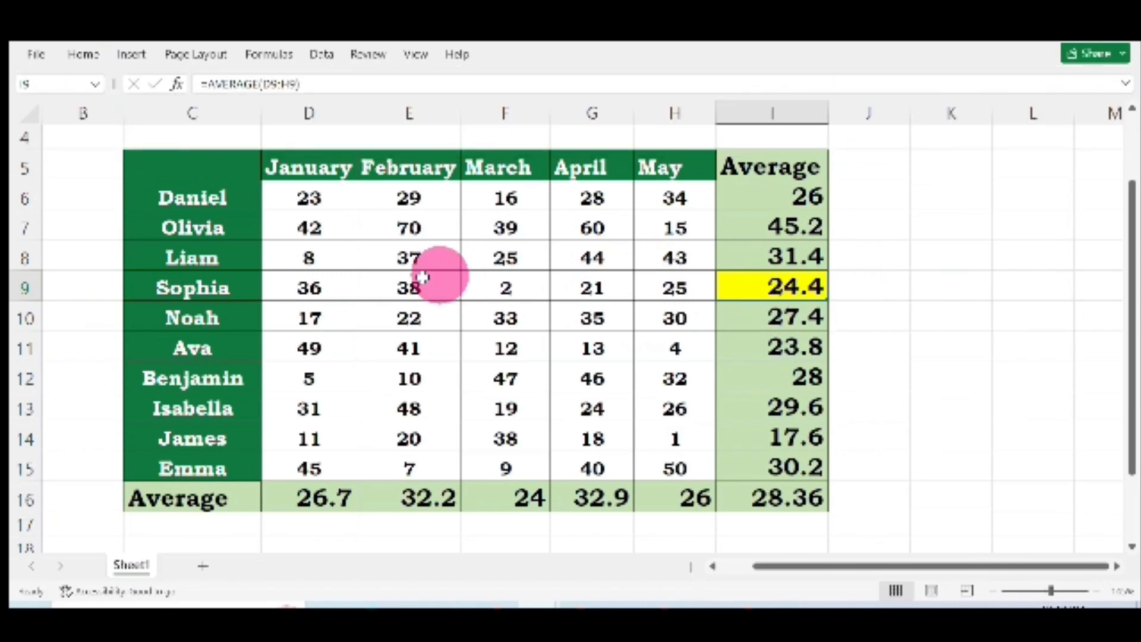
# Step: Change the March score in F9 to 28
pyautogui.doubleClick(512, 292)
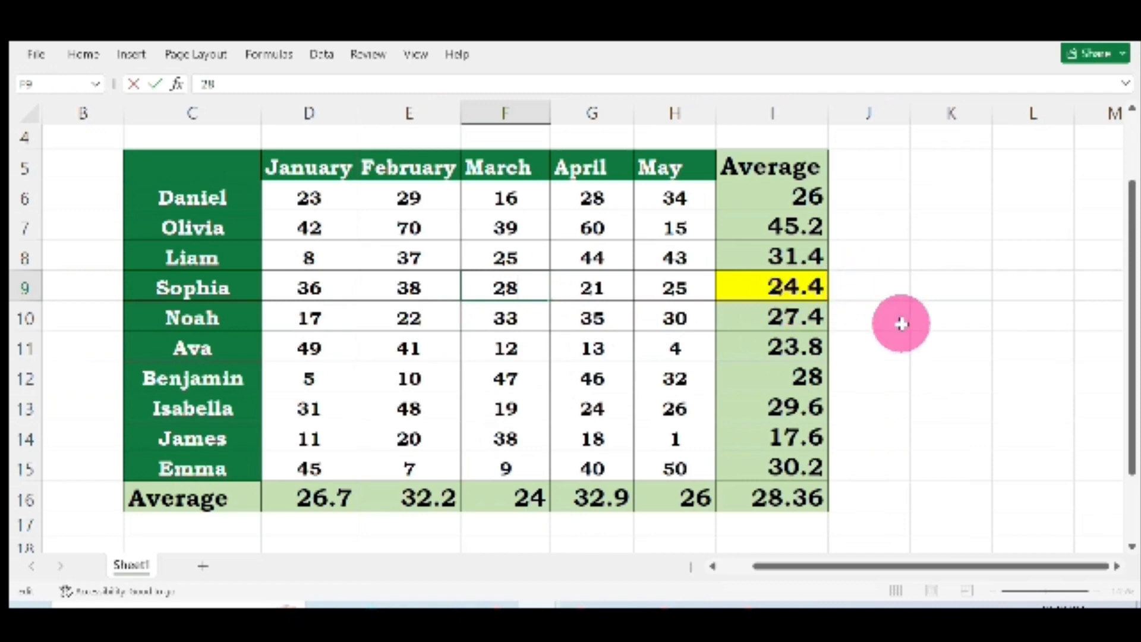
pyautogui.press('Return')
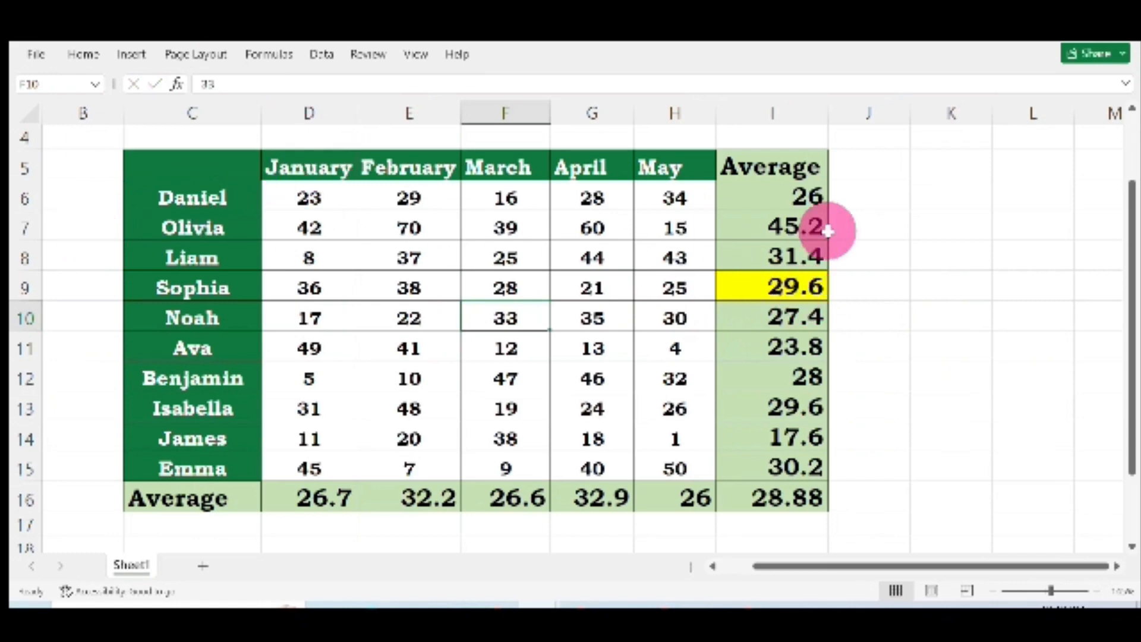
# Step: Highlight the average cell I6 with a yellow fill
pyautogui.click(802, 195)
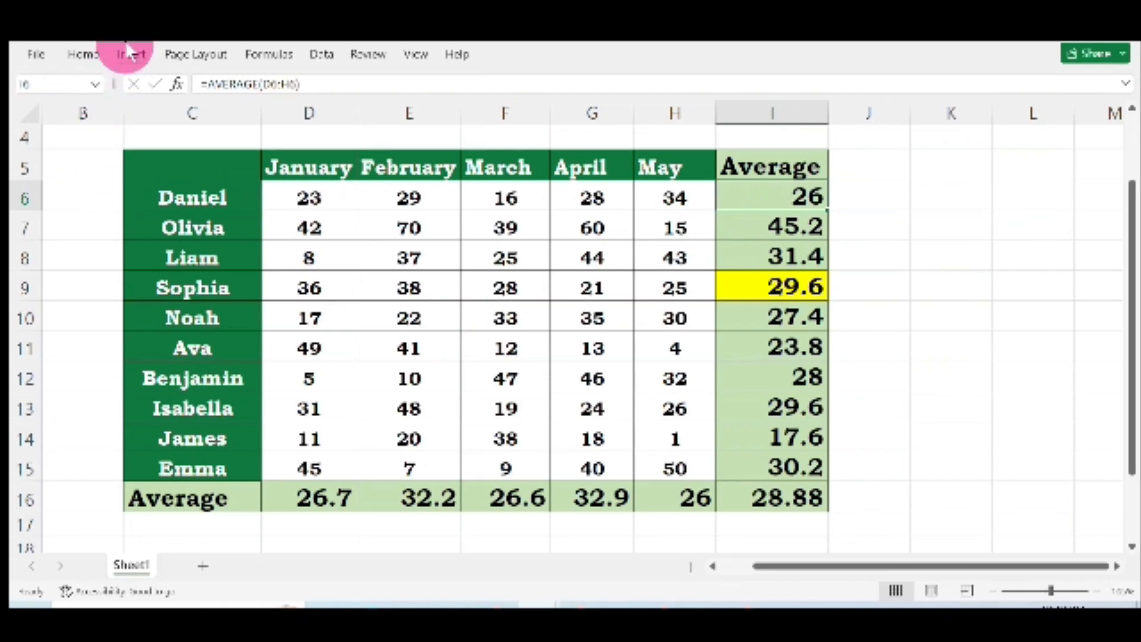
pyautogui.click(89, 53)
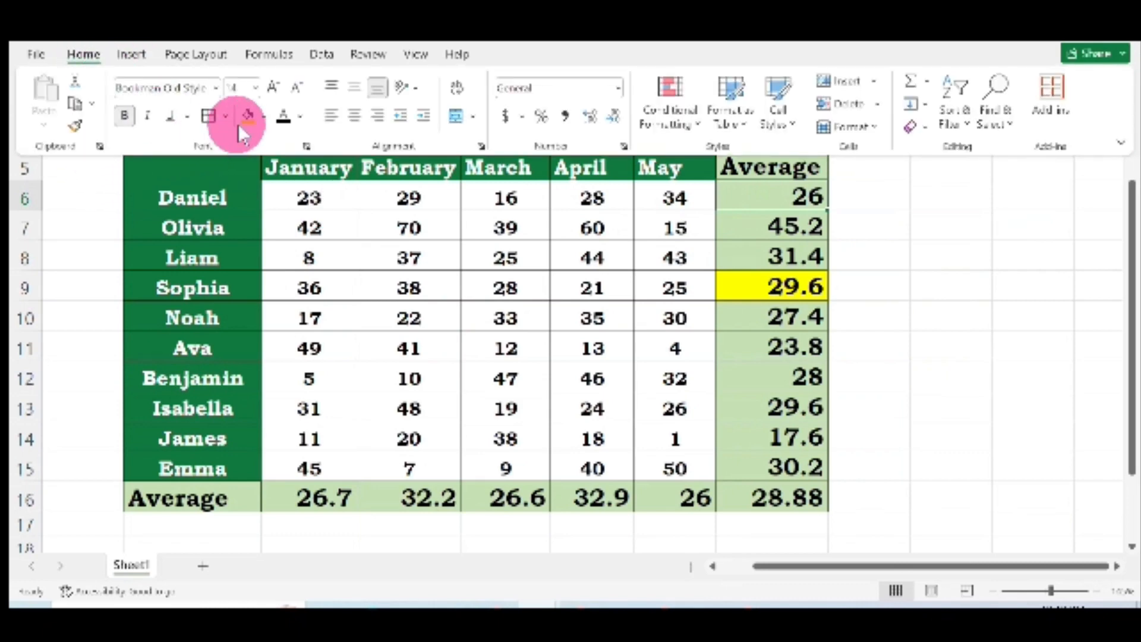
pyautogui.click(245, 117)
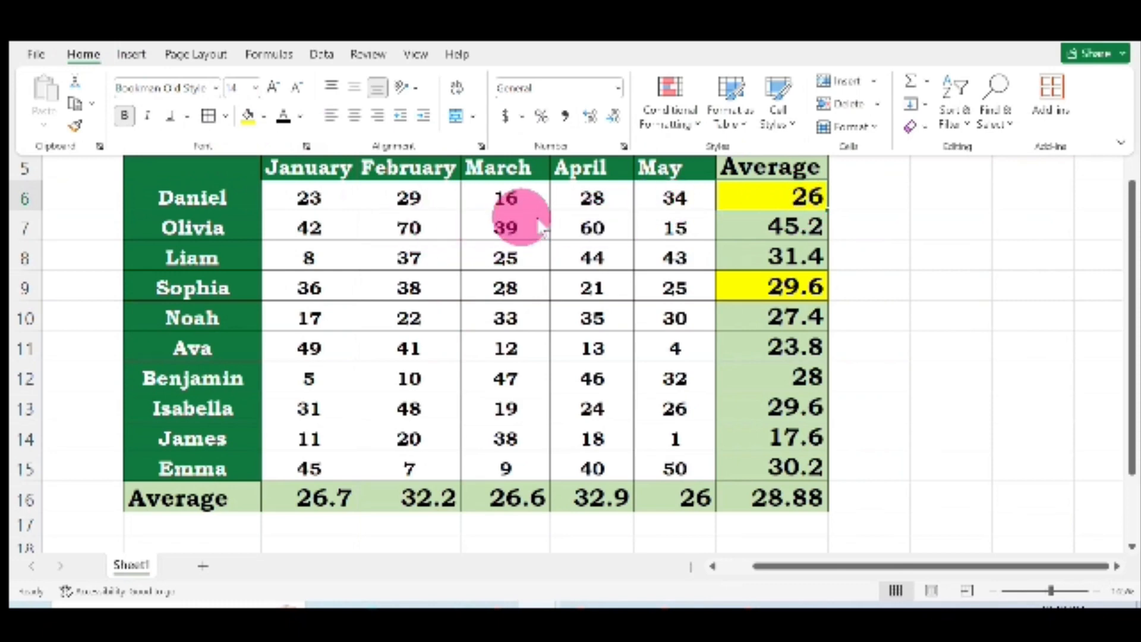
# Step: Change the January score in D6 to 70
pyautogui.click(315, 198)
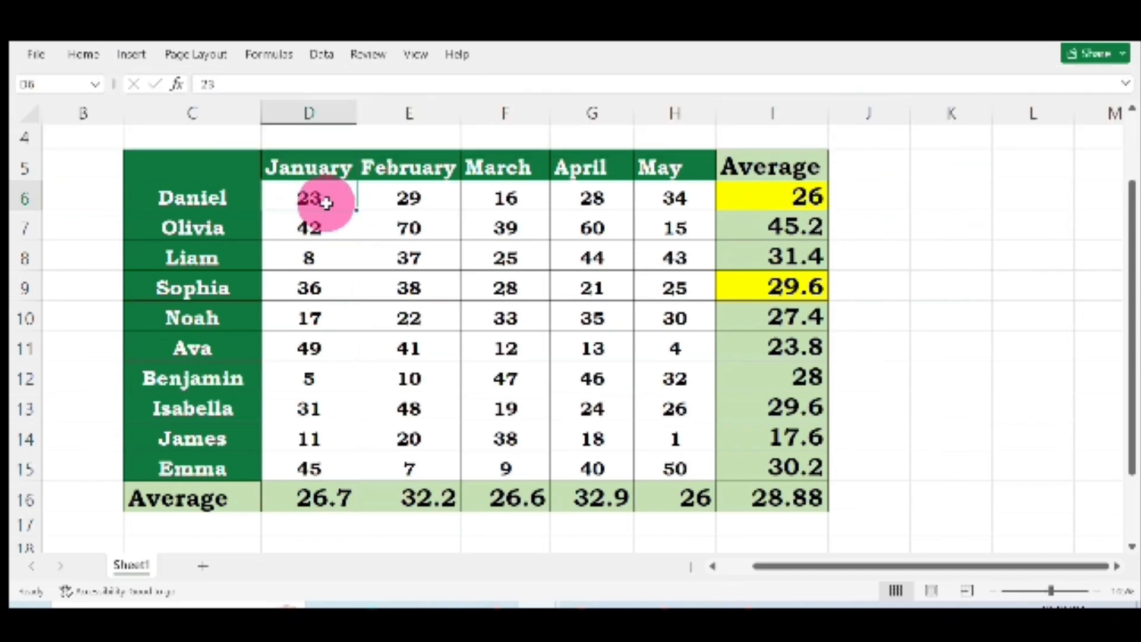
pyautogui.write('7')
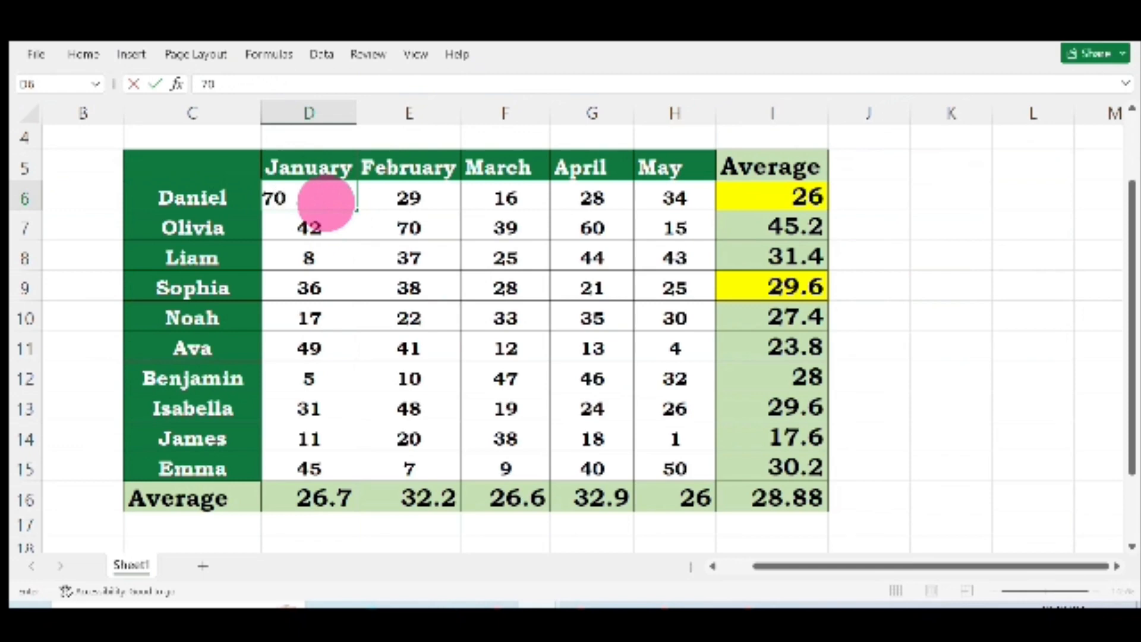
pyautogui.write('0')
pyautogui.press('Return')
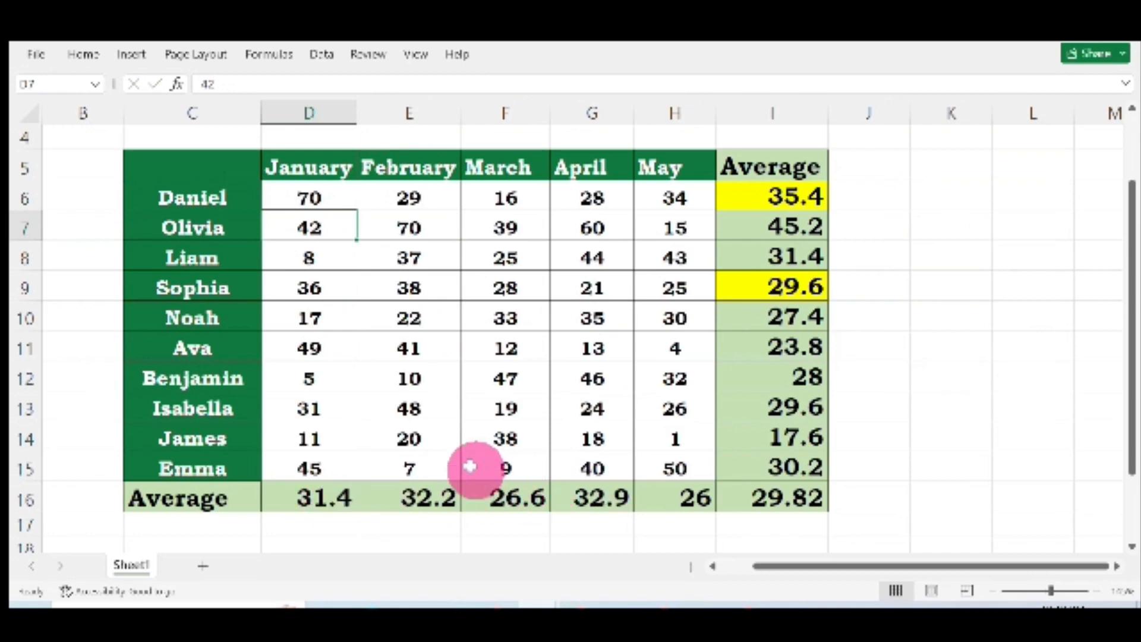
# Step: Highlight the average cells I12 and E16 with a yellow fill
pyautogui.click(789, 378)
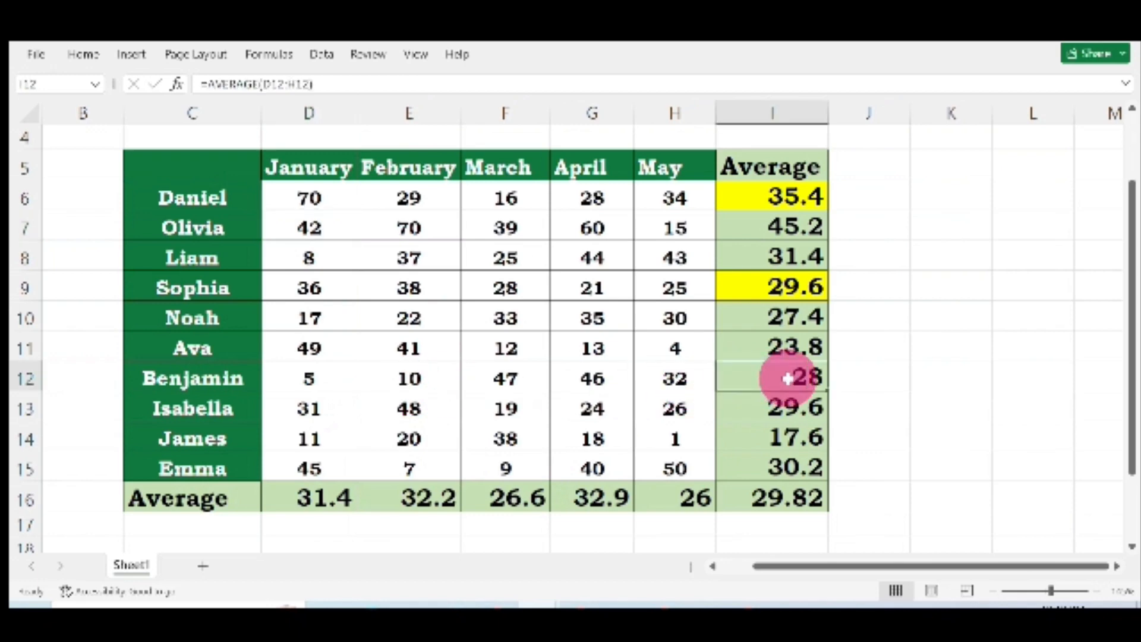
pyautogui.click(85, 55)
pyautogui.click(246, 116)
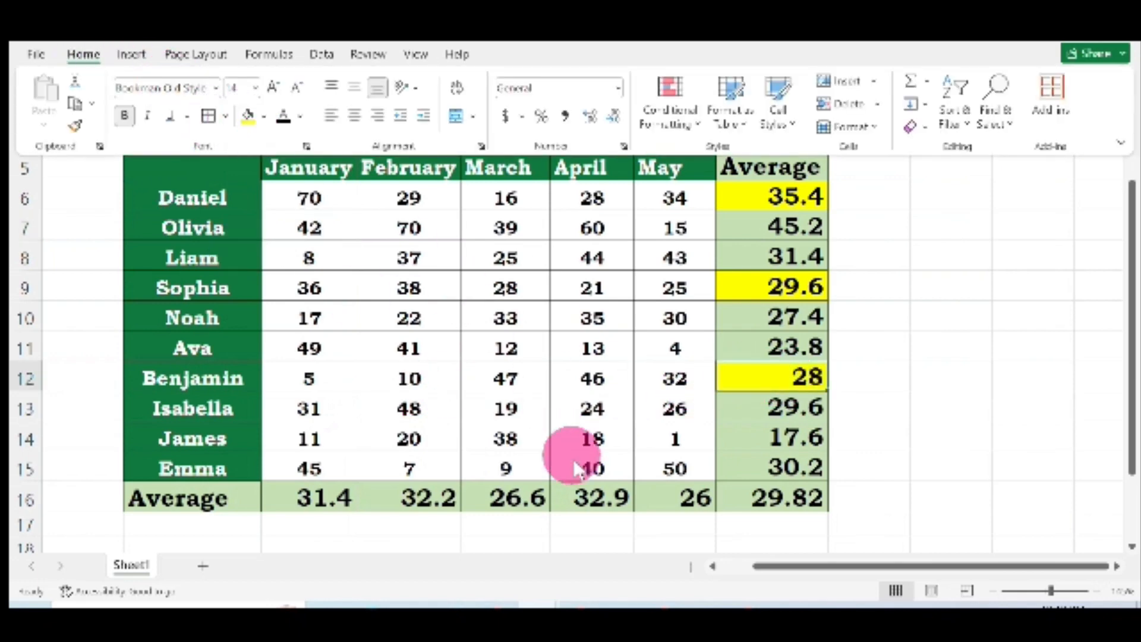
pyautogui.click(419, 497)
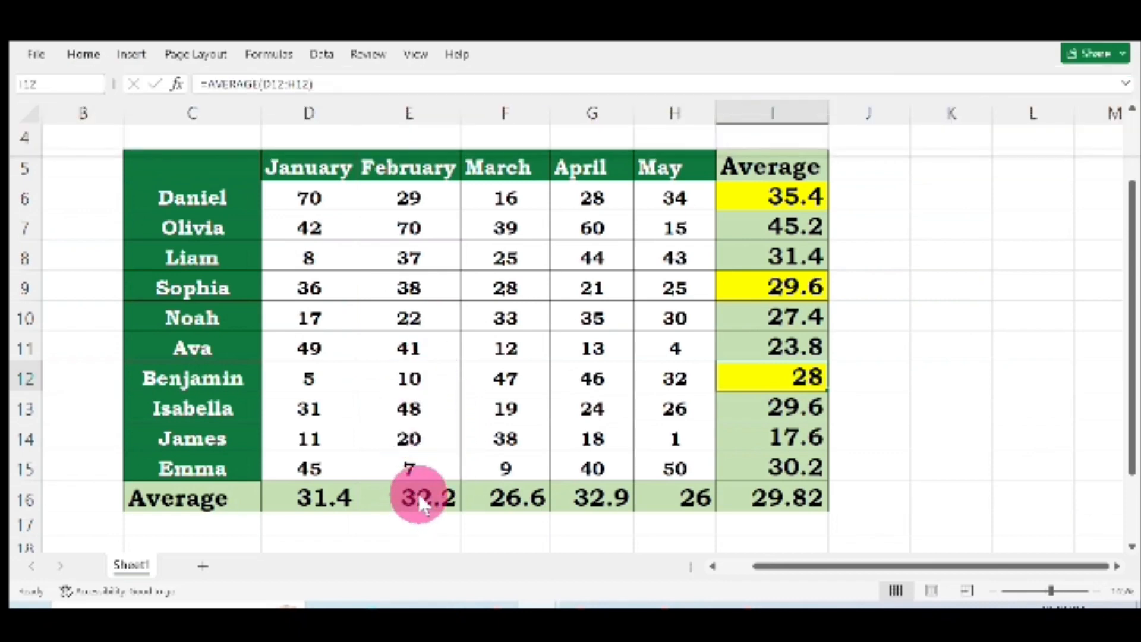
pyautogui.click(89, 56)
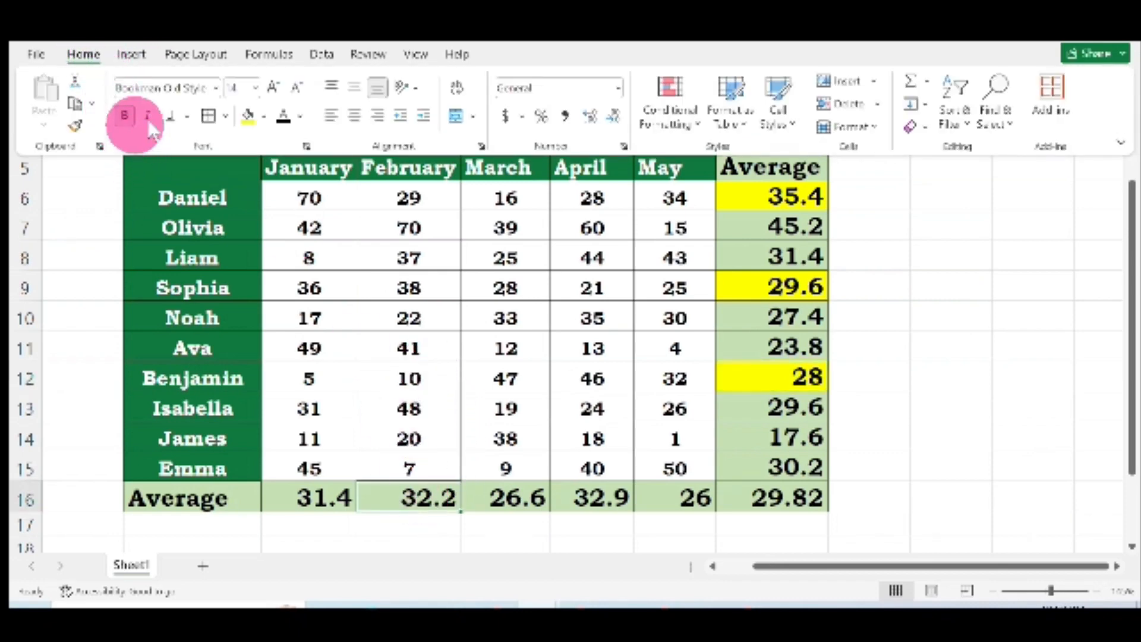
pyautogui.click(248, 114)
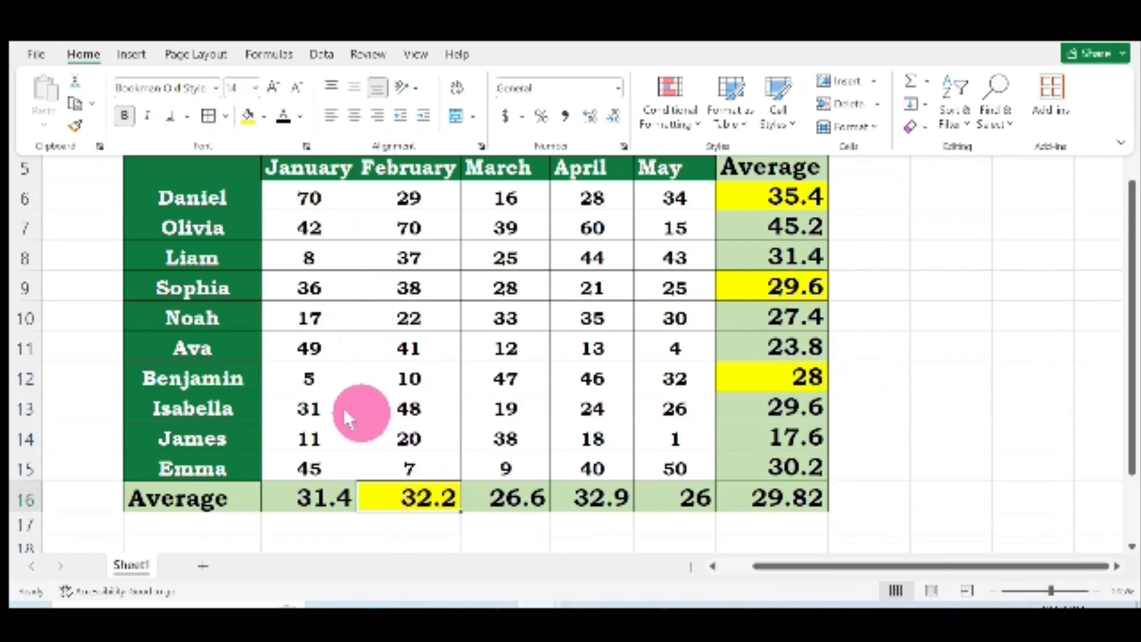
# Step: Change the February score in E12 to 0
pyautogui.click(423, 380)
pyautogui.doubleClick(423, 377)
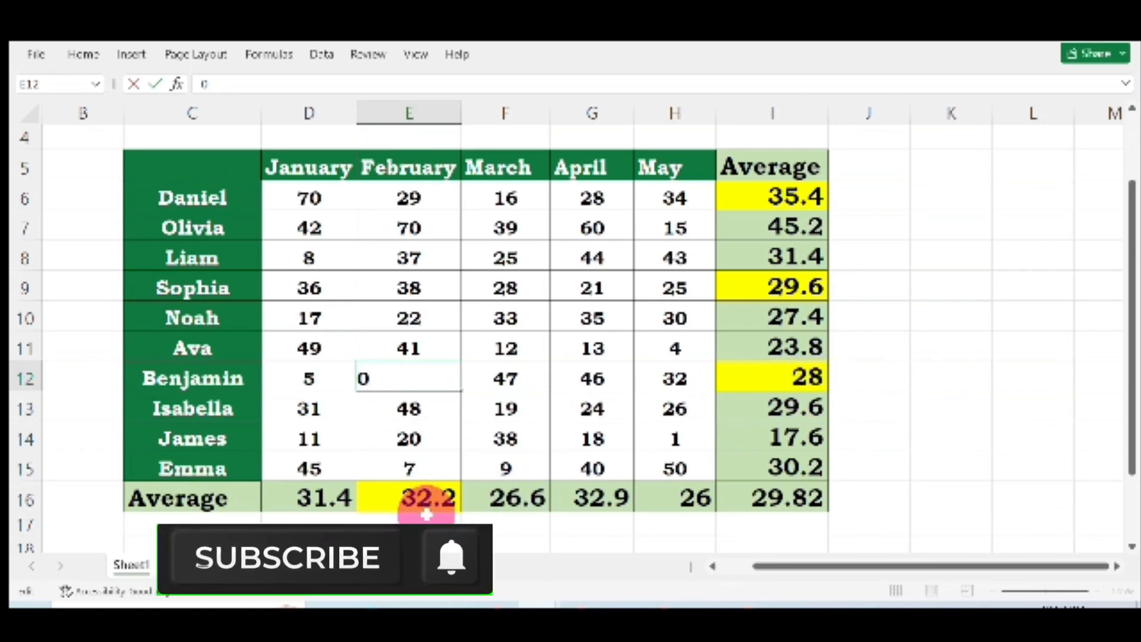
pyautogui.press('Return')
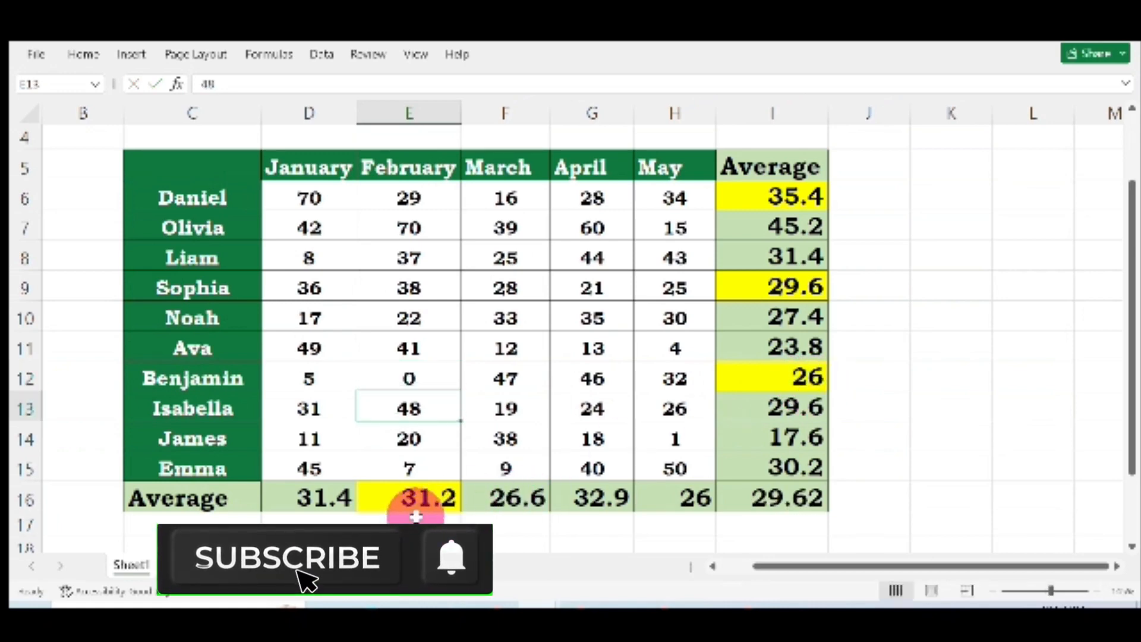